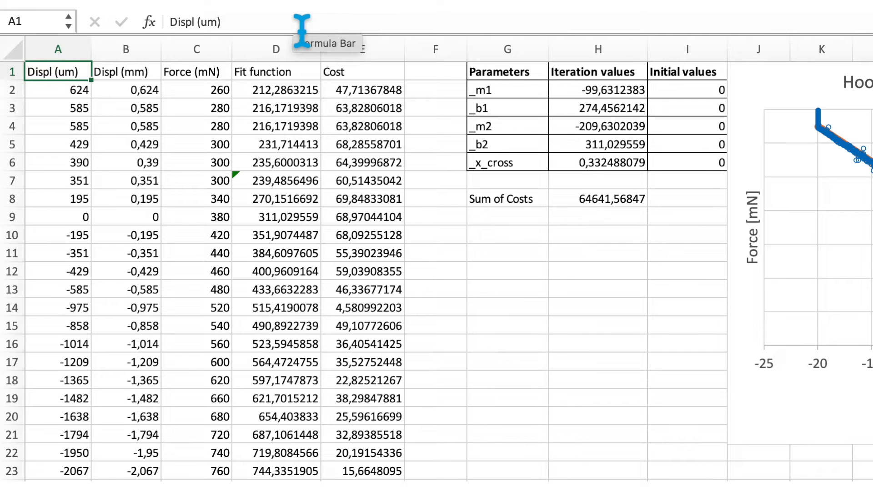
- Make the column headers Displ (um), Displ (mm), Force (mN) and Fit function in A1:D1 bold
key(ctrl+b)
key(Right)
key(ctrl+b)
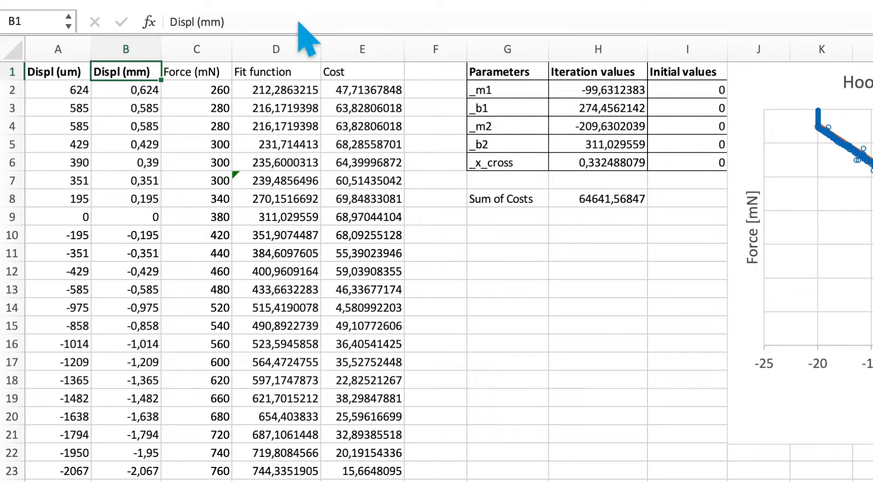
key(Right)
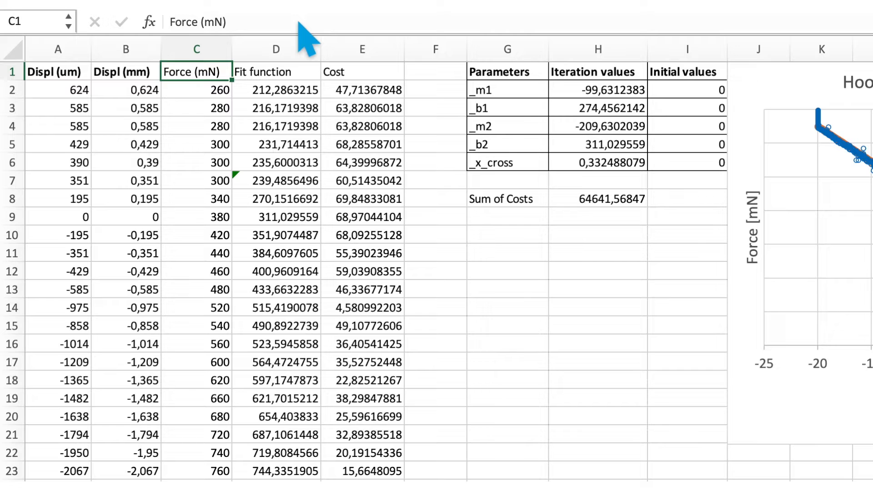
key(ctrl+b)
key(Right)
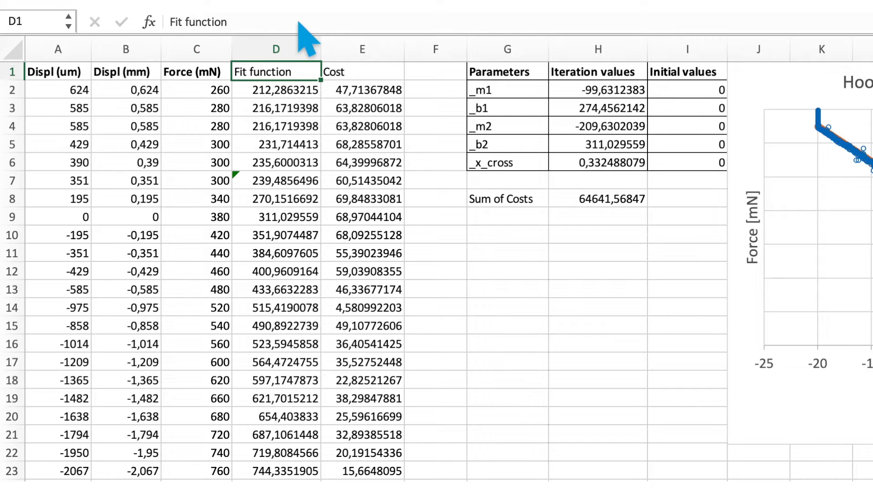
key(ctrl+b)
- Examine the fit function formula in cell D2
key(Down)
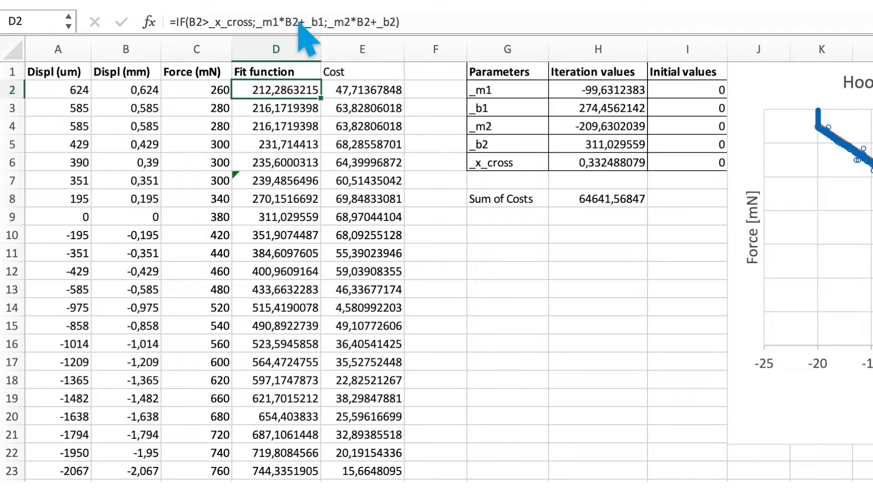
click(565, 25)
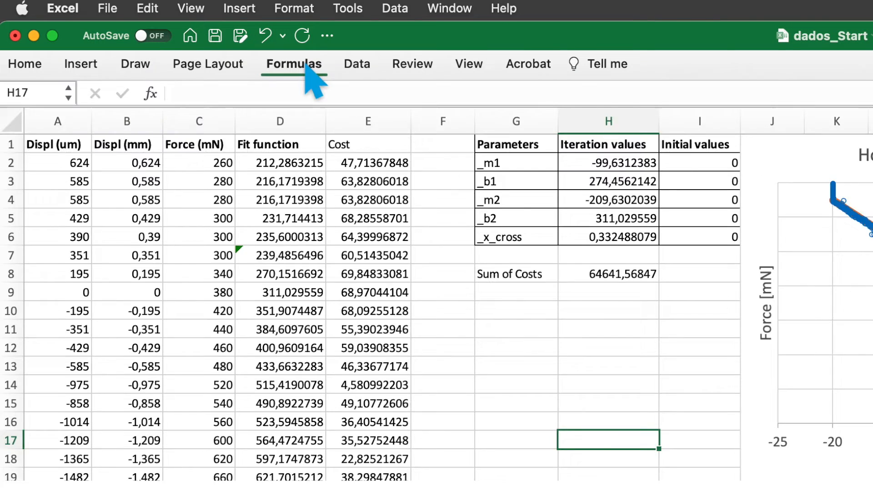
- Open the workbook's defined names and check which cells _b1 and _b2 refer to
click(306, 66)
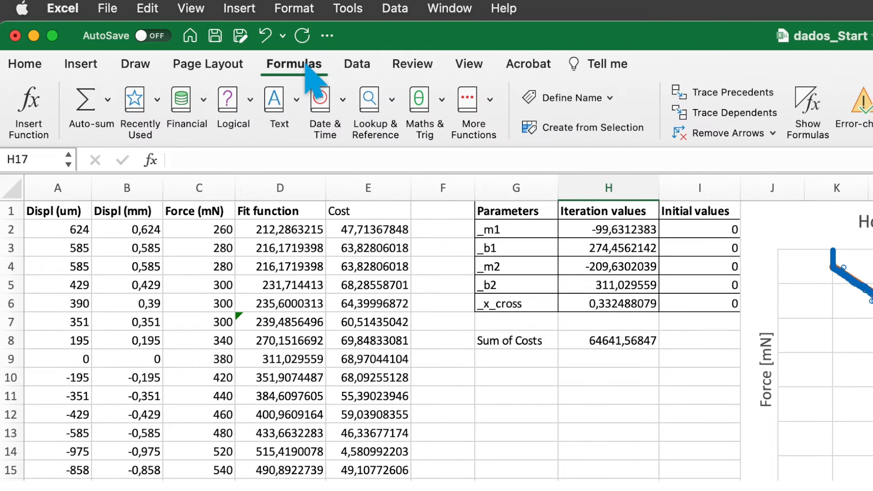
click(611, 101)
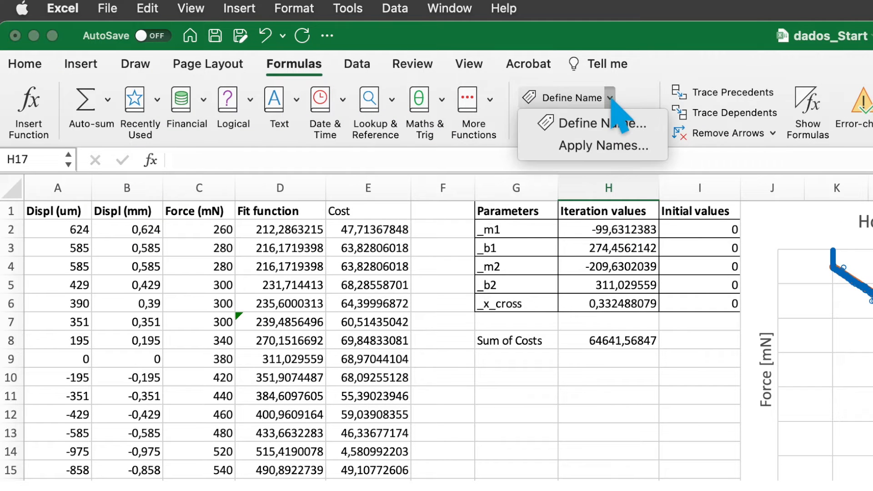
click(630, 124)
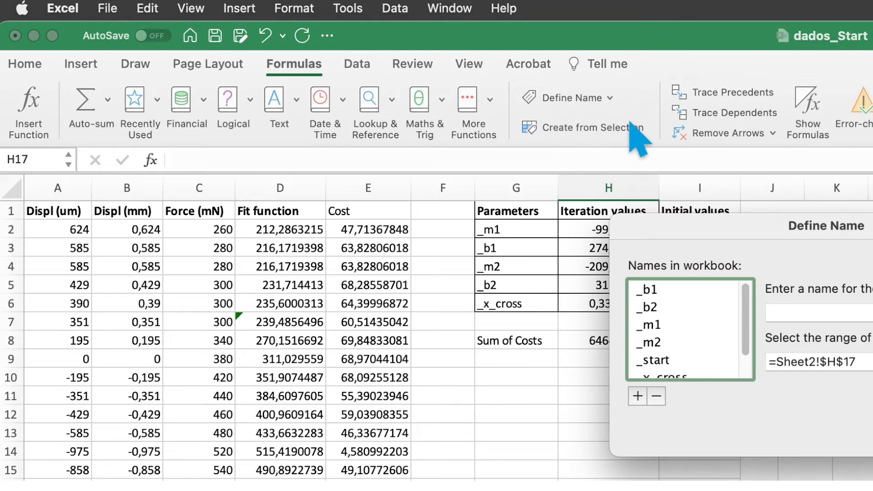
drag(742, 222, 493, 195)
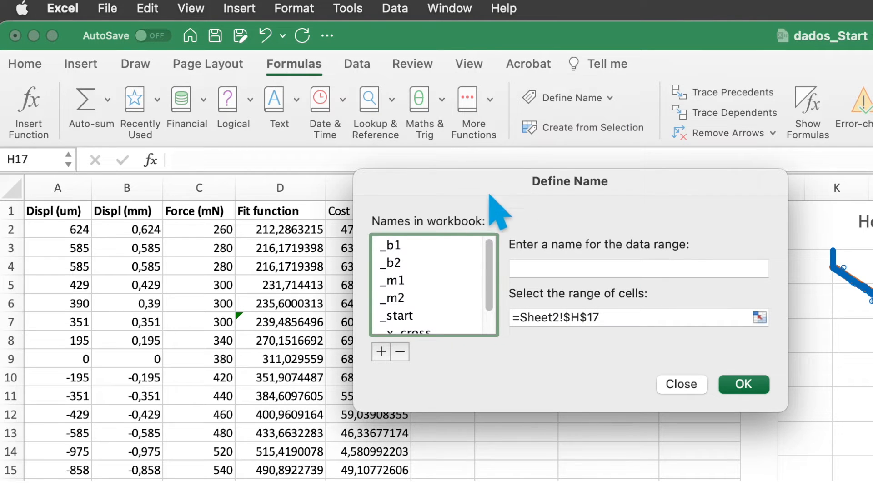
click(435, 246)
click(437, 264)
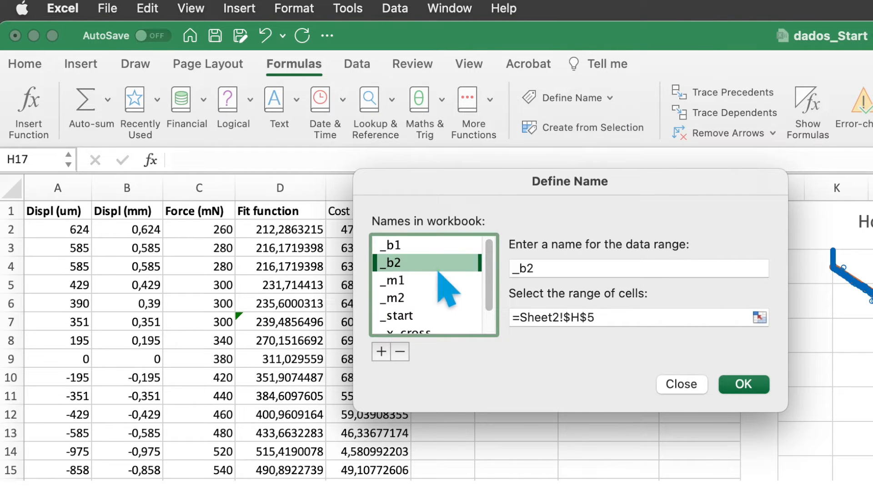
drag(487, 248, 498, 291)
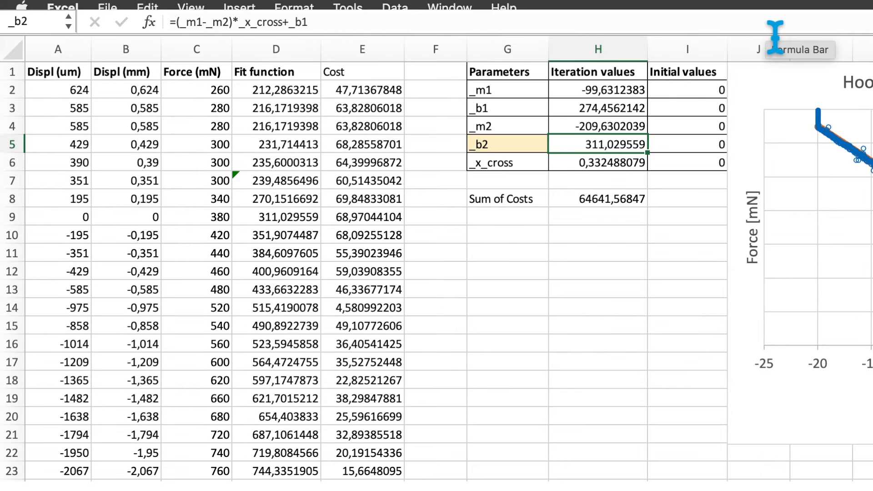
- Review the formulas behind the _b2 parameter, the first fit function and cost values, and the sum of costs
click(774, 27)
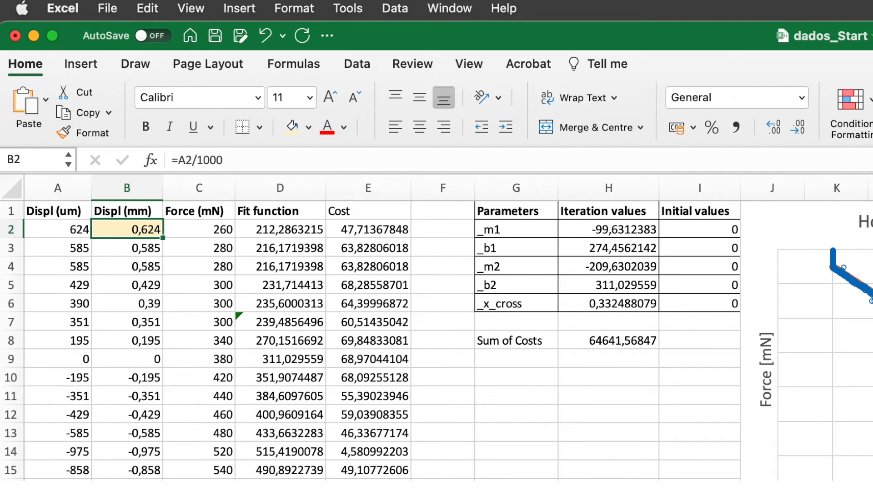
click(314, 233)
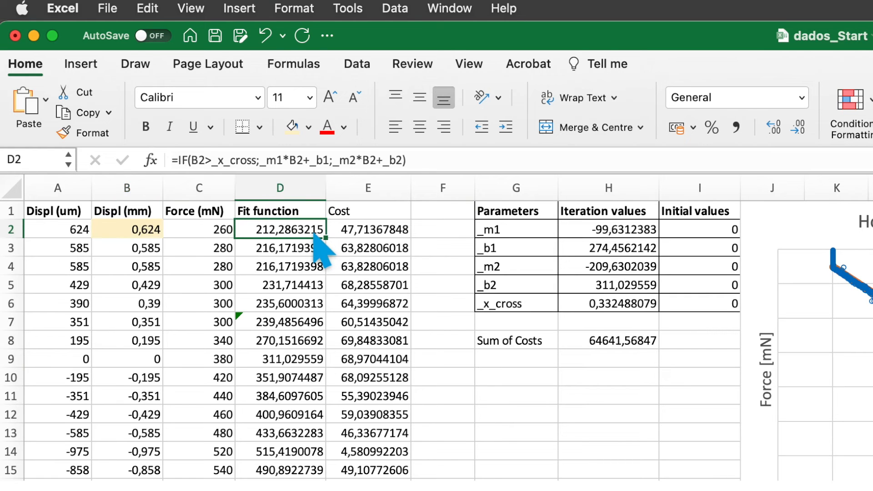
click(604, 164)
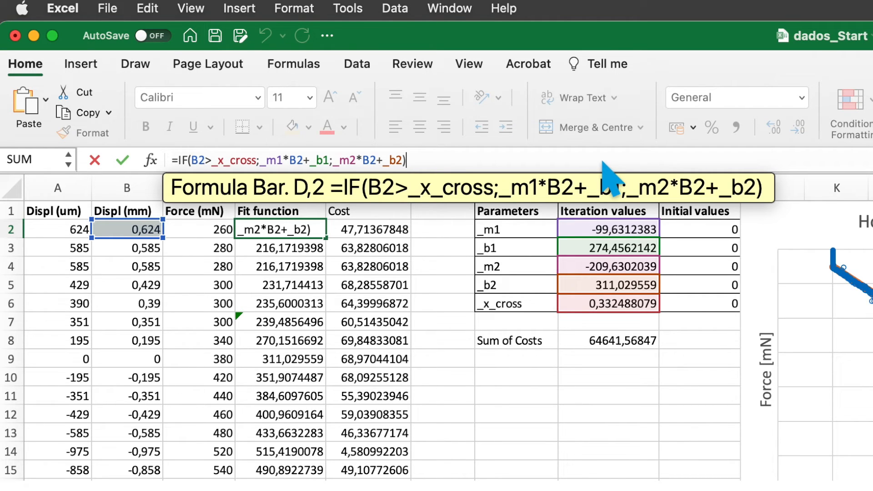
key(Escape)
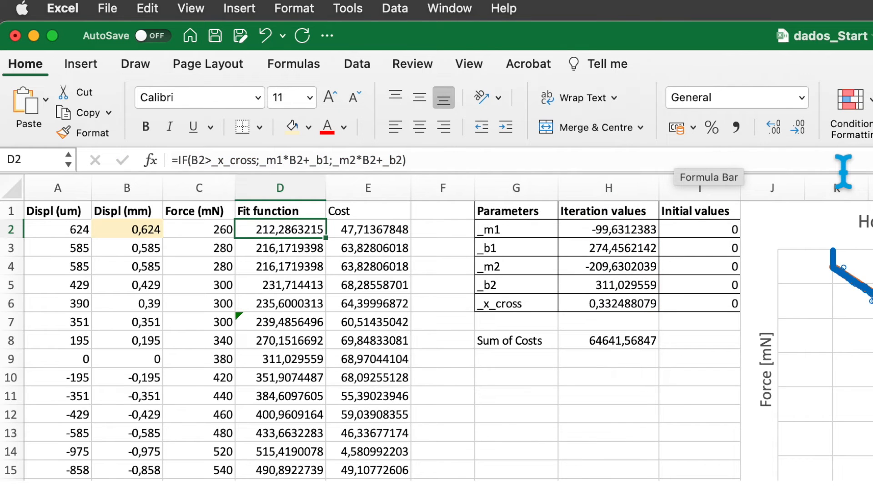
key(Right)
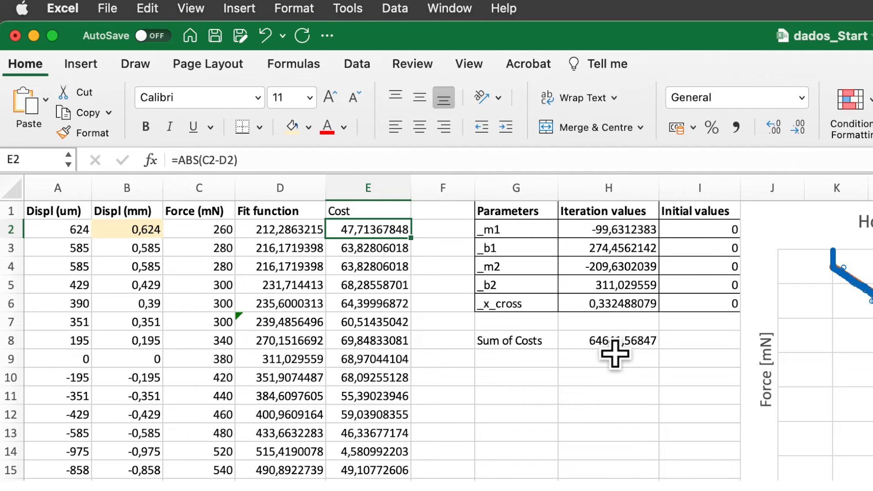
scroll(623, 341, down, 1)
click(609, 337)
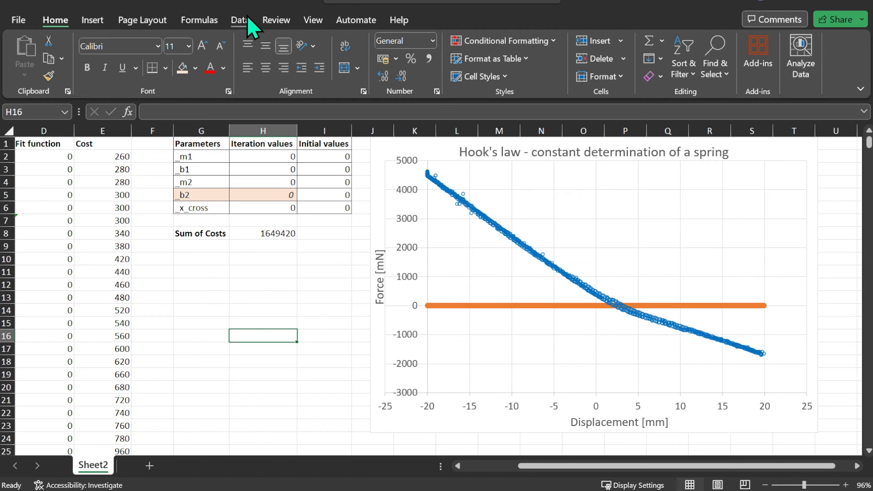
- Open Solver with H8 as the objective to minimise, leaving Make Unconstrained Variables Non-Negative switched off
click(248, 19)
click(782, 58)
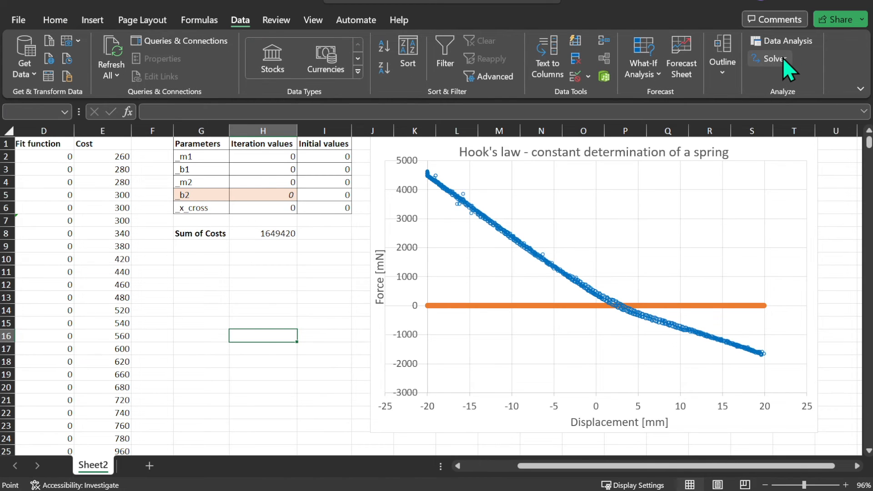
drag(318, 91, 737, 64)
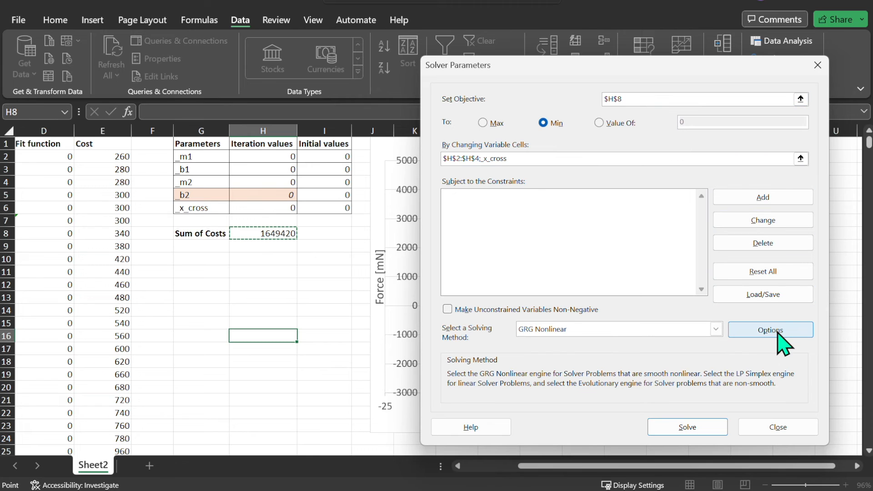
click(488, 311)
click(488, 311)
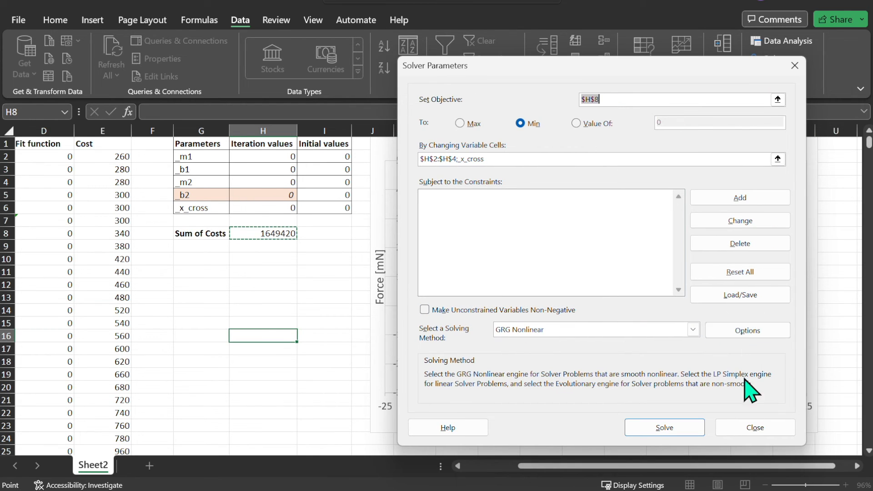
- Enable Show Iteration Results in the Solver options and accept them
click(748, 330)
click(328, 154)
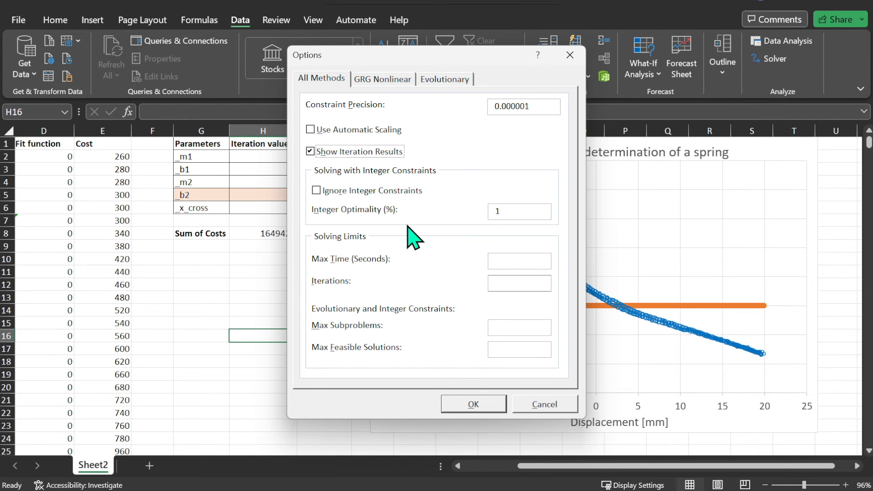
click(497, 405)
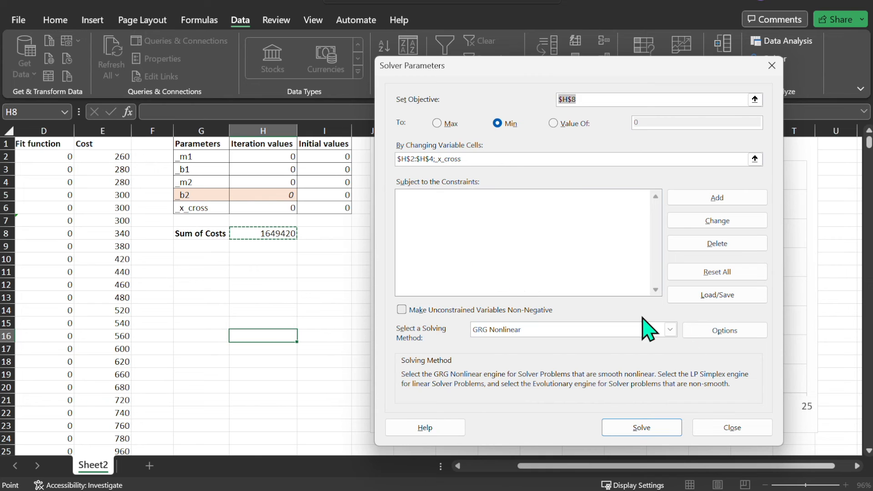
- Run Solver with the GRG Nonlinear method and continue through its successive trial solutions
click(660, 430)
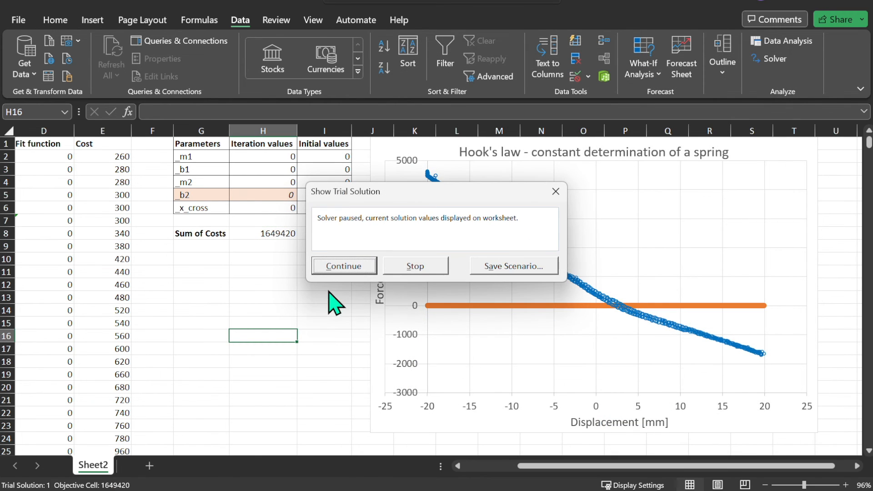
click(341, 268)
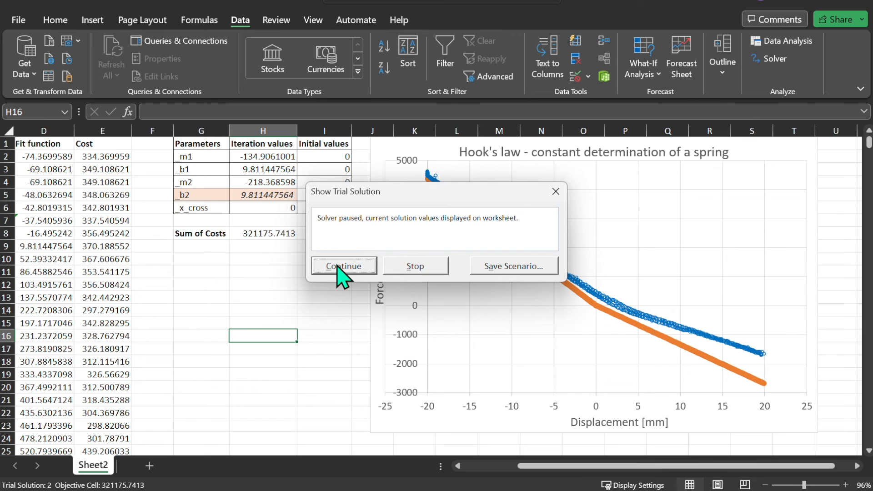
click(338, 267)
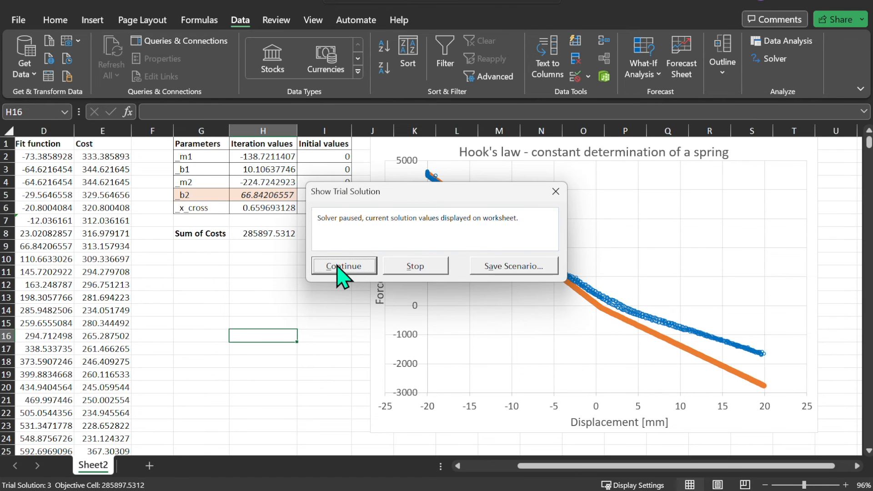
click(339, 267)
click(338, 266)
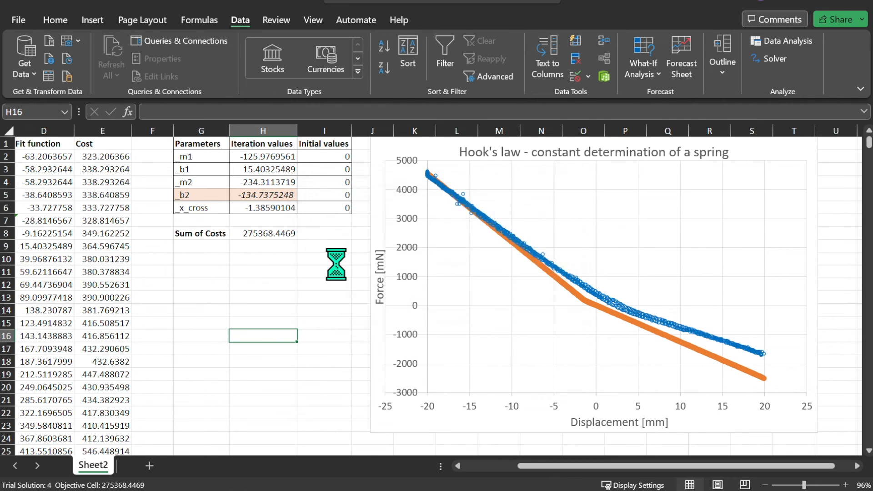
click(339, 267)
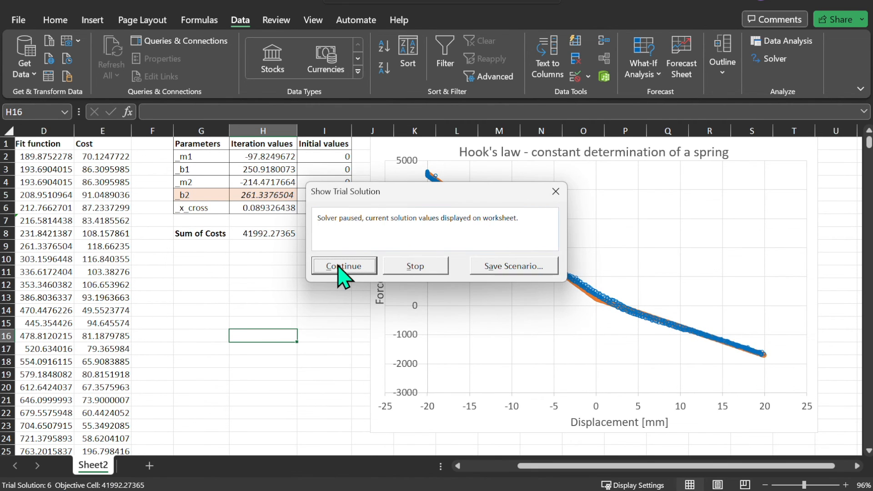
click(339, 267)
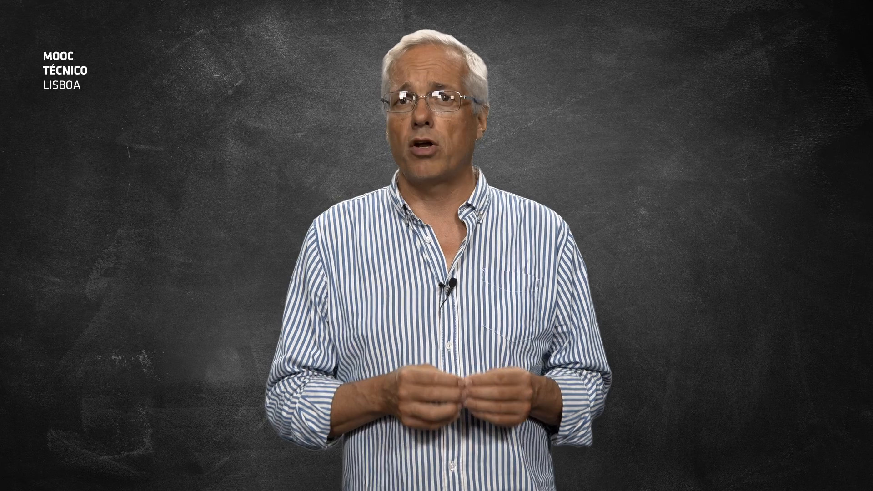